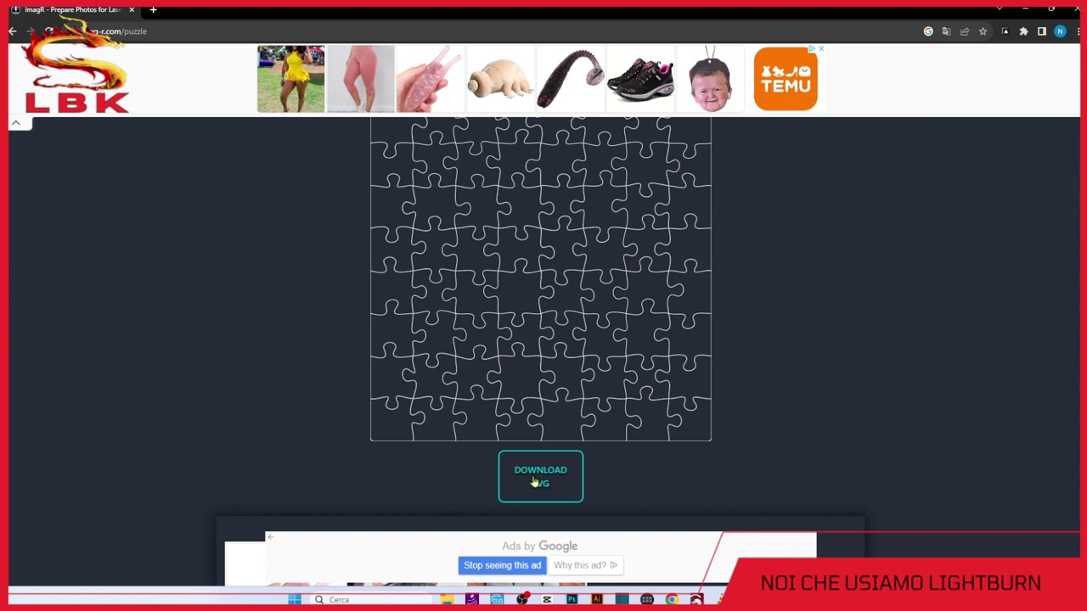
scroll(795, 433, up, 2)
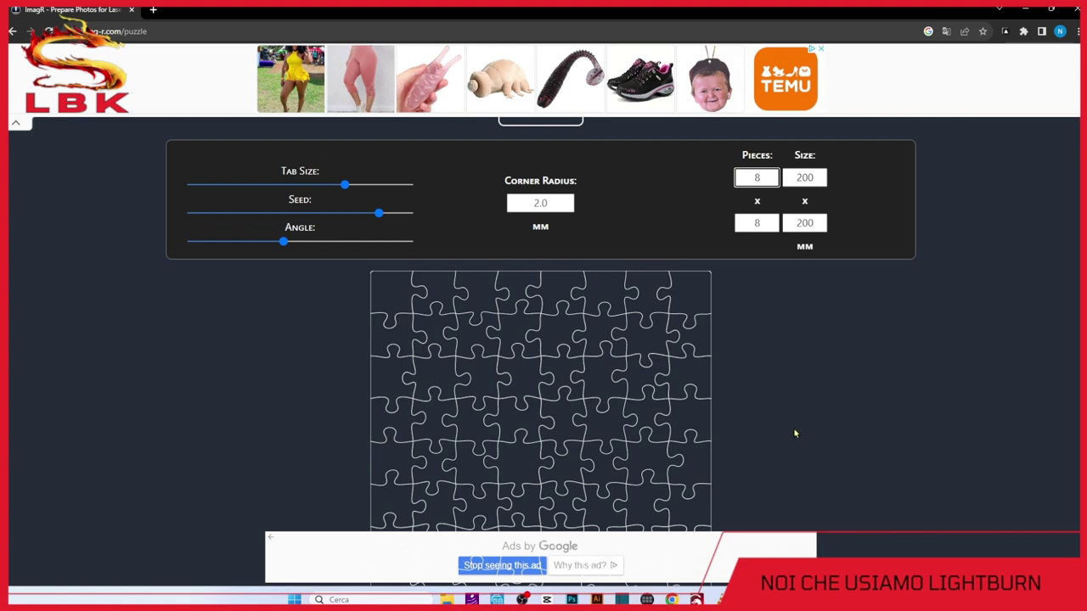
scroll(795, 433, down, 2)
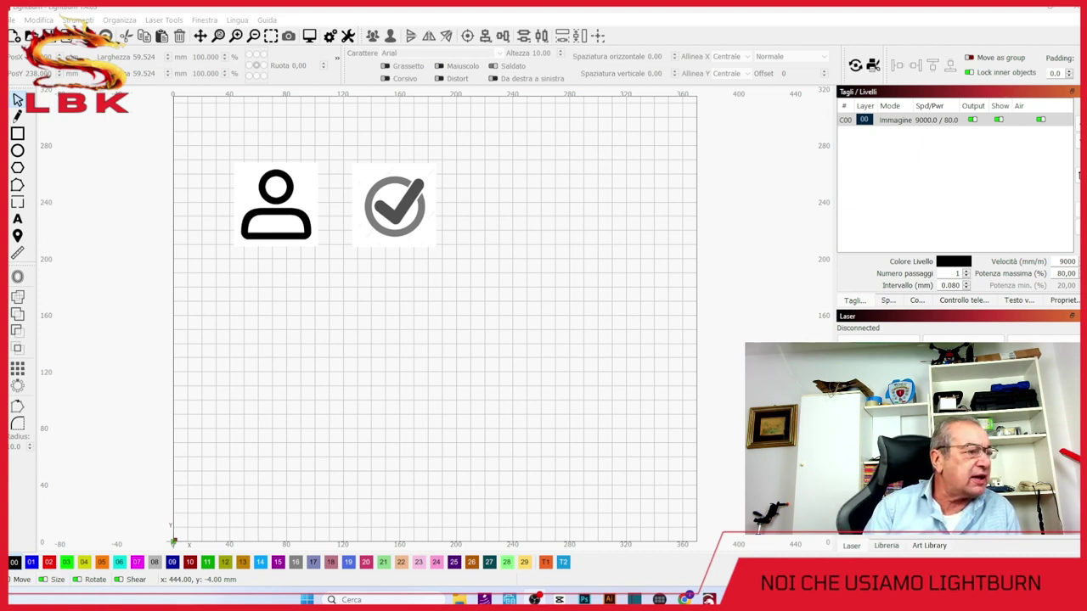
click(437, 263)
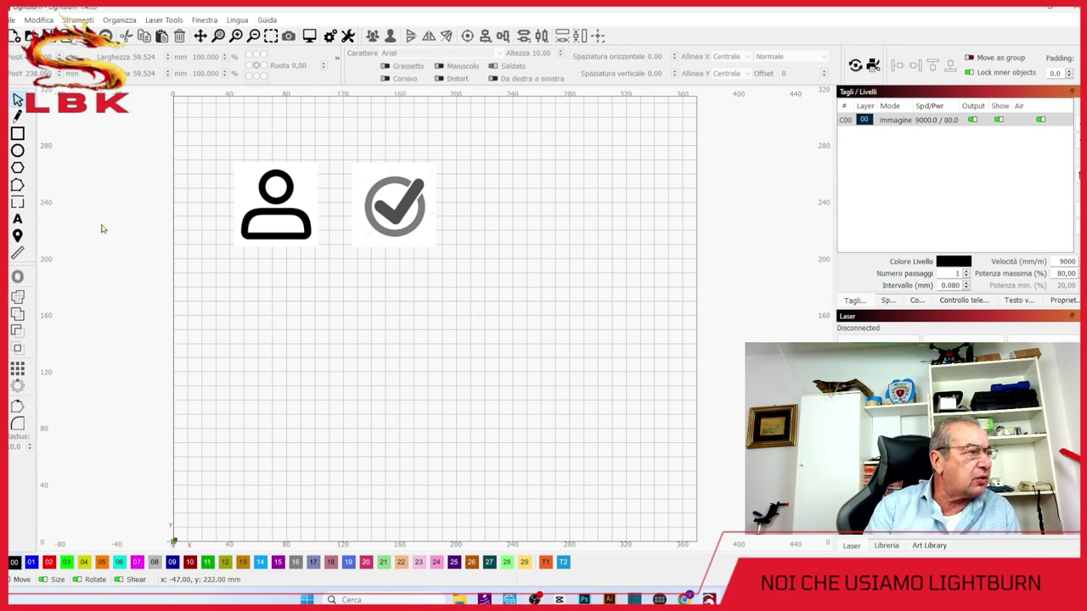
click(77, 19)
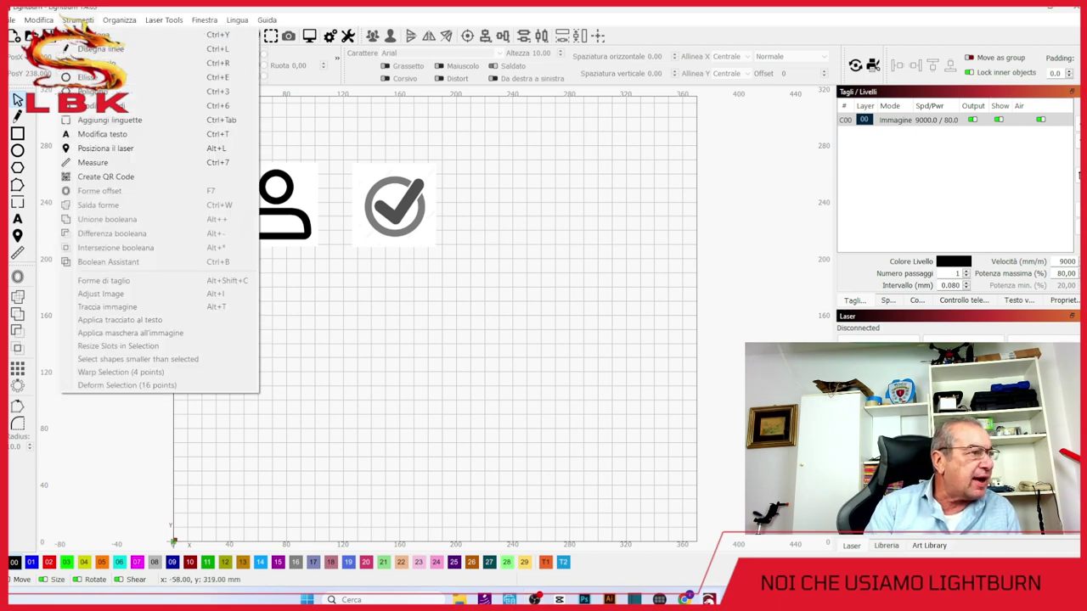
mouse_move(113, 23)
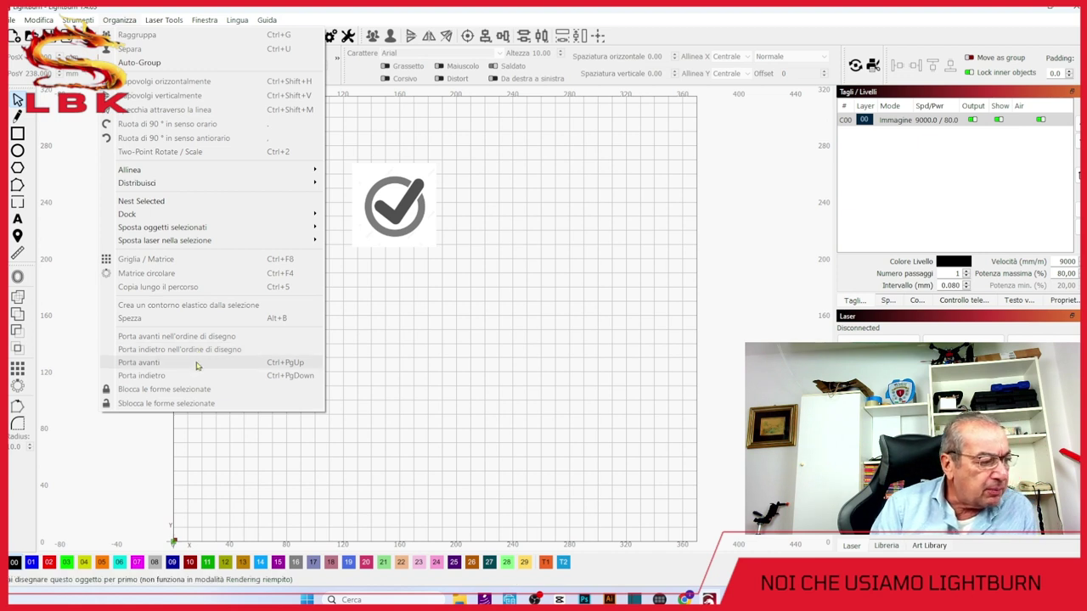
click(523, 325)
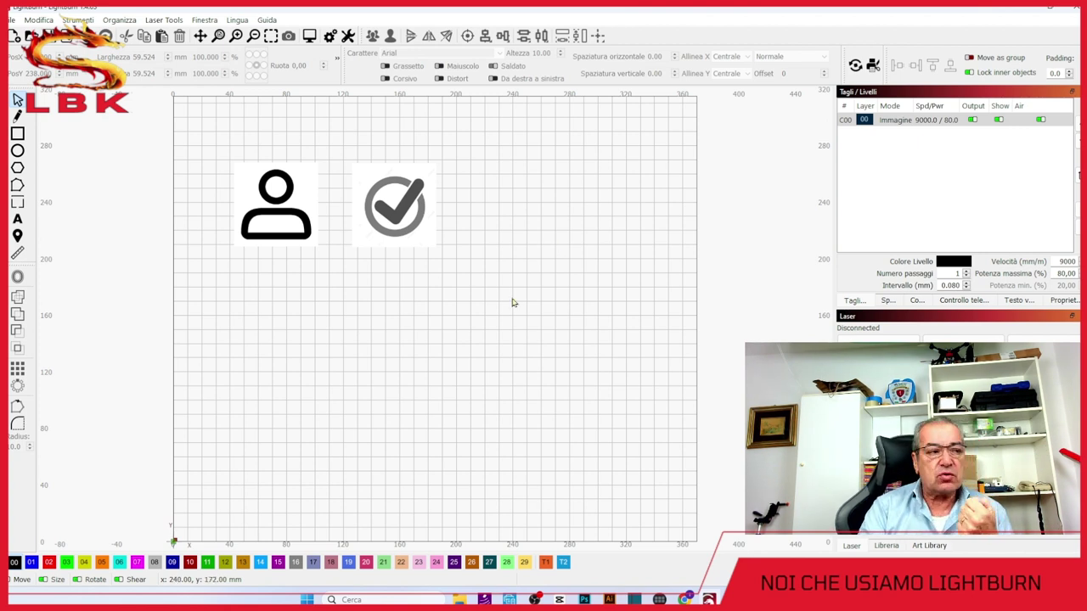
Move the person and check mark images together to the middle of the work area, centred at about X 181, Y 174 mm
drag(510, 302, 238, 160)
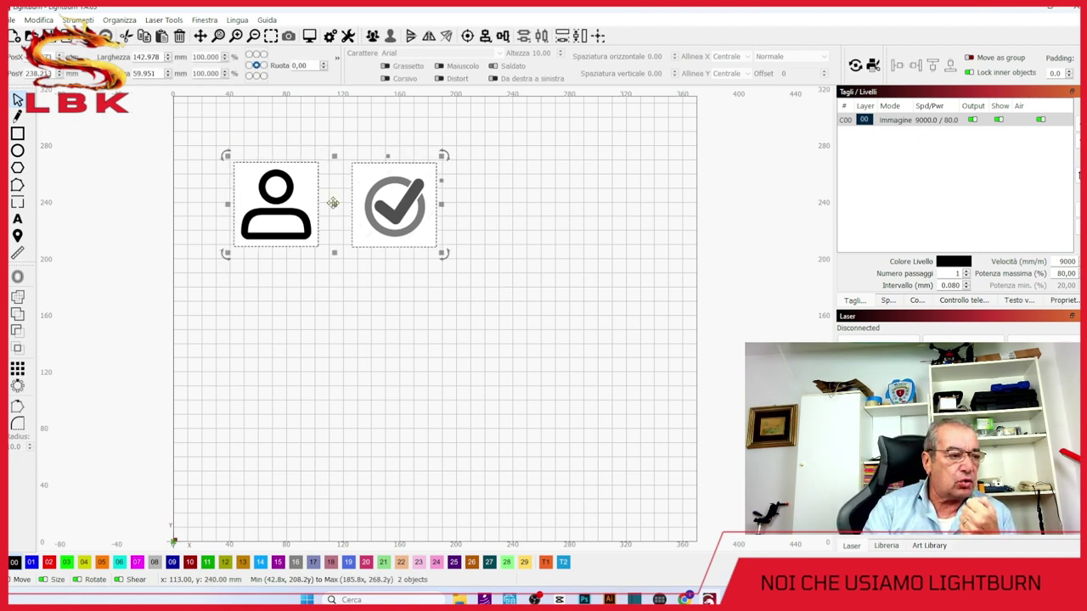
drag(291, 206, 429, 295)
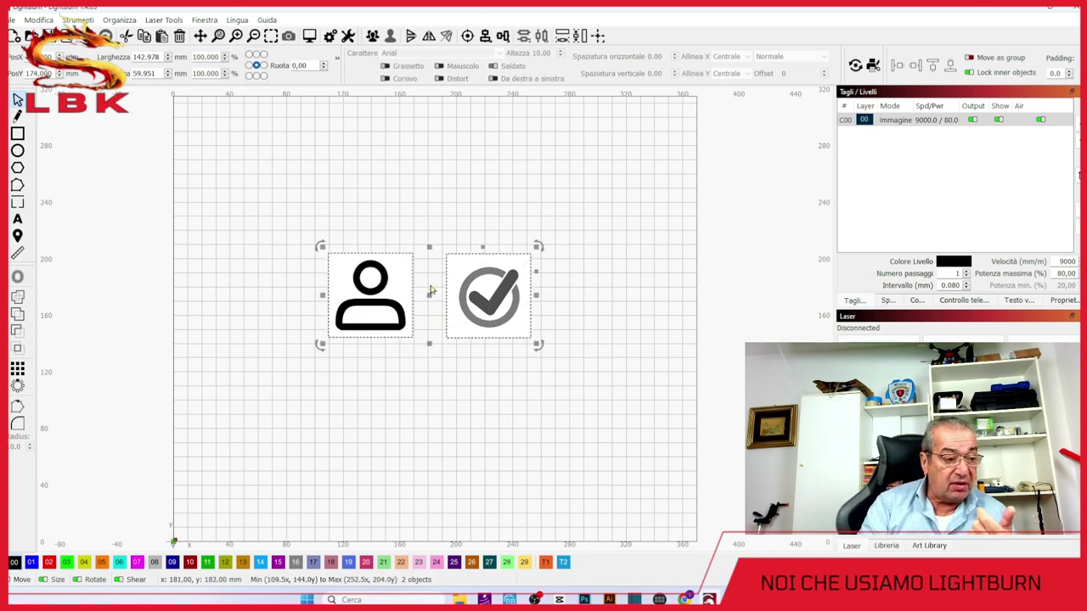
click(461, 186)
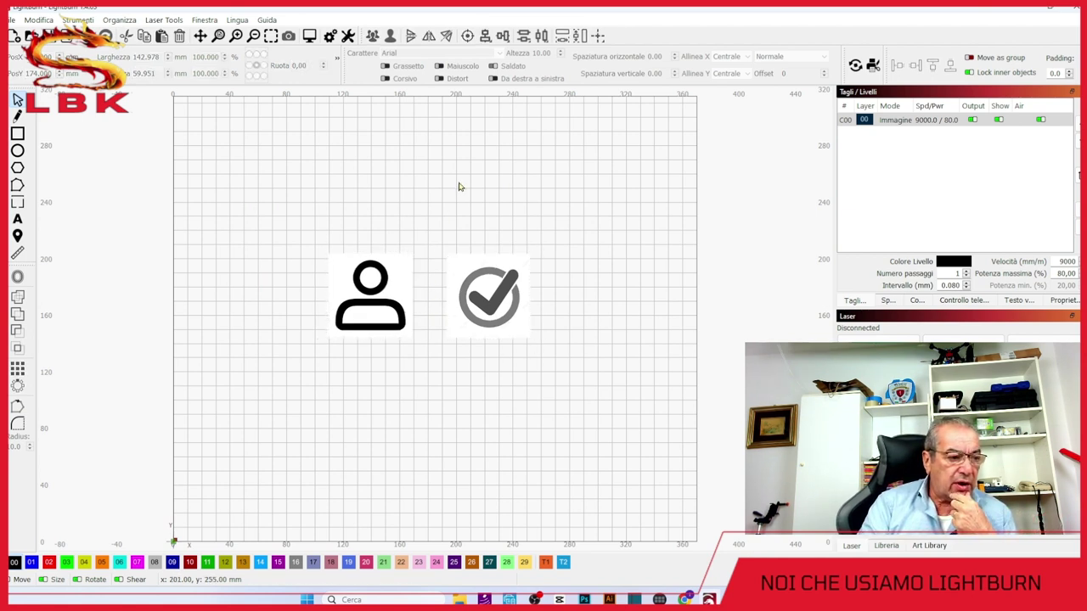
Overlap the check mark image with the person image's lower right corner at about X 169, Y 146 mm and bring it forward in the draw order
click(488, 287)
drag(488, 287, 464, 289)
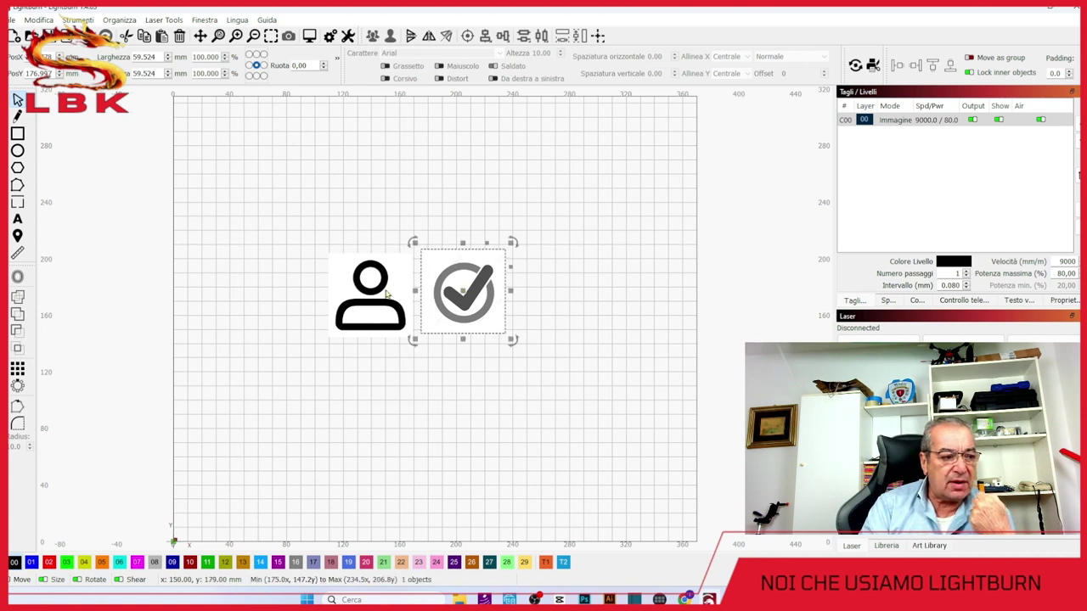
mouse_move(387, 290)
mouse_down()
mouse_move(421, 289)
mouse_move(336, 288)
mouse_move(424, 287)
mouse_move(427, 333)
mouse_move(390, 319)
mouse_move(420, 319)
mouse_move(386, 318)
mouse_move(391, 289)
mouse_up()
drag(457, 302, 409, 331)
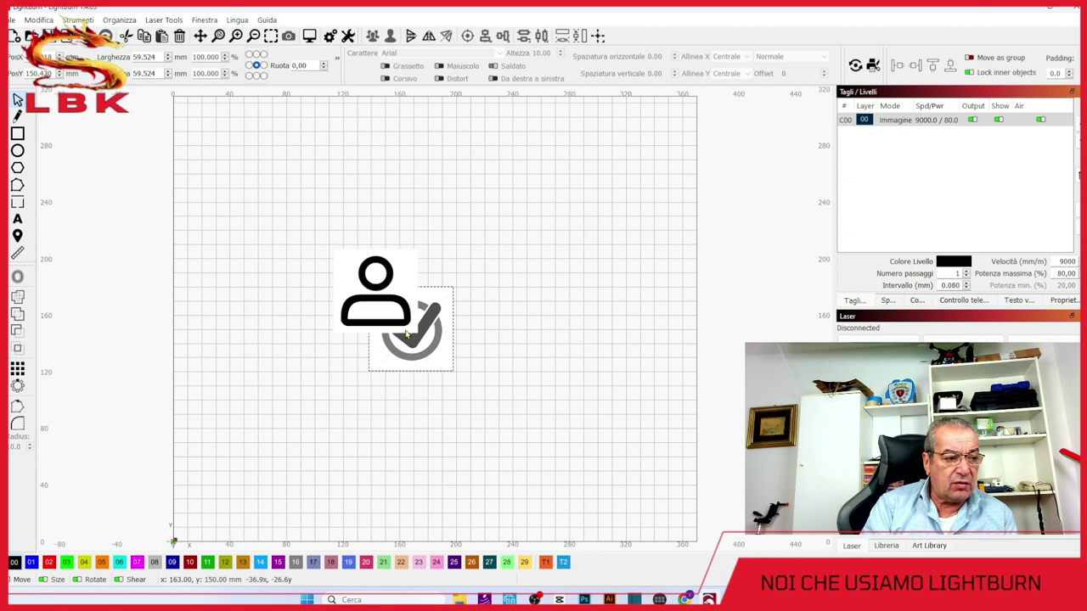
drag(406, 335, 404, 334)
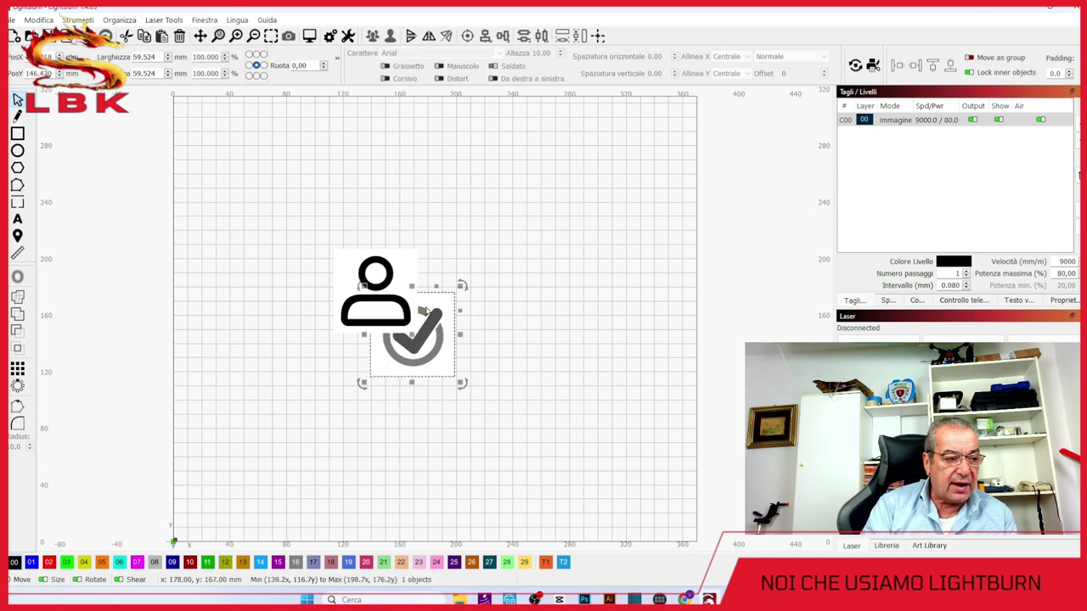
click(118, 21)
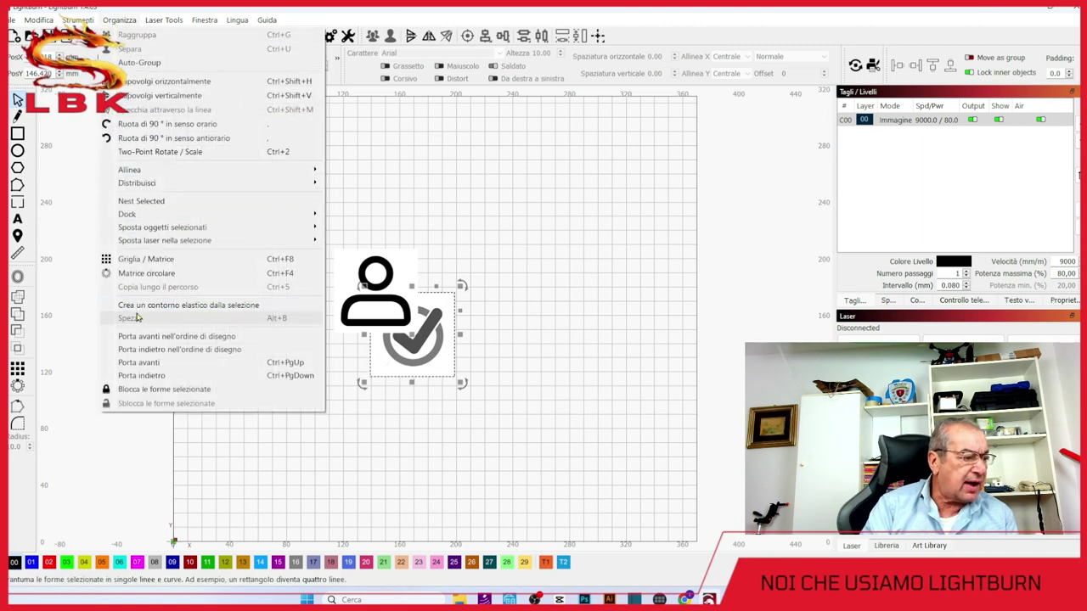
click(146, 337)
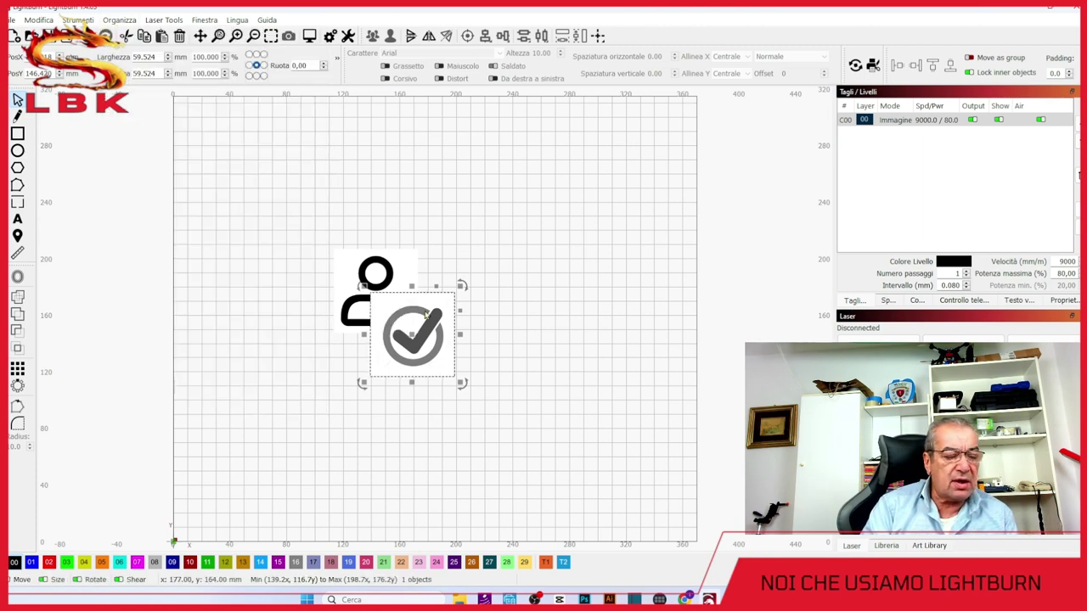
Bring the person image forward in the draw order and send it back behind the check mark
click(370, 275)
click(372, 274)
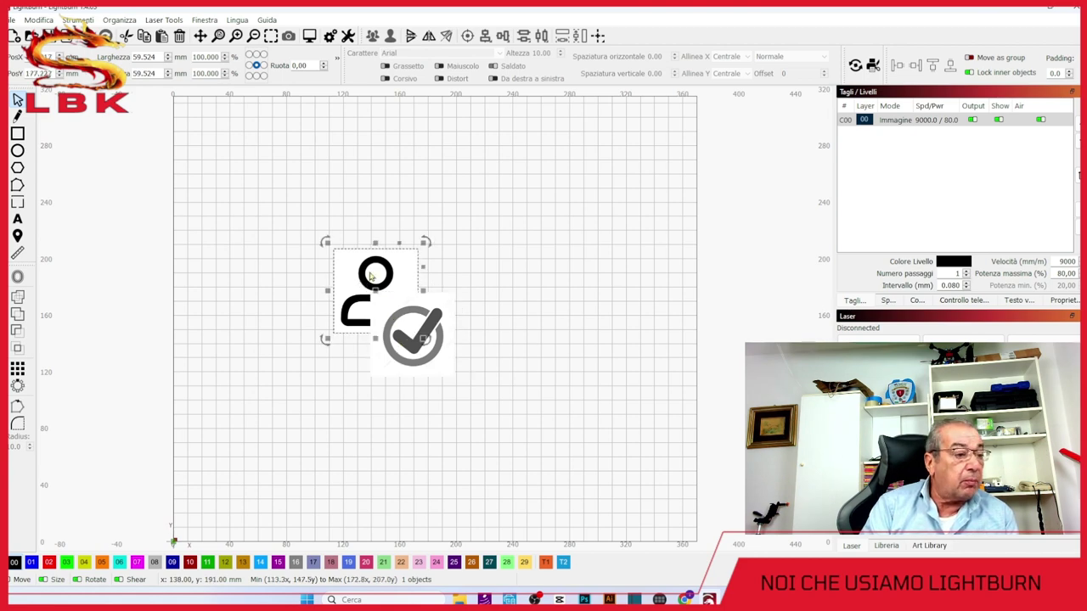
click(121, 19)
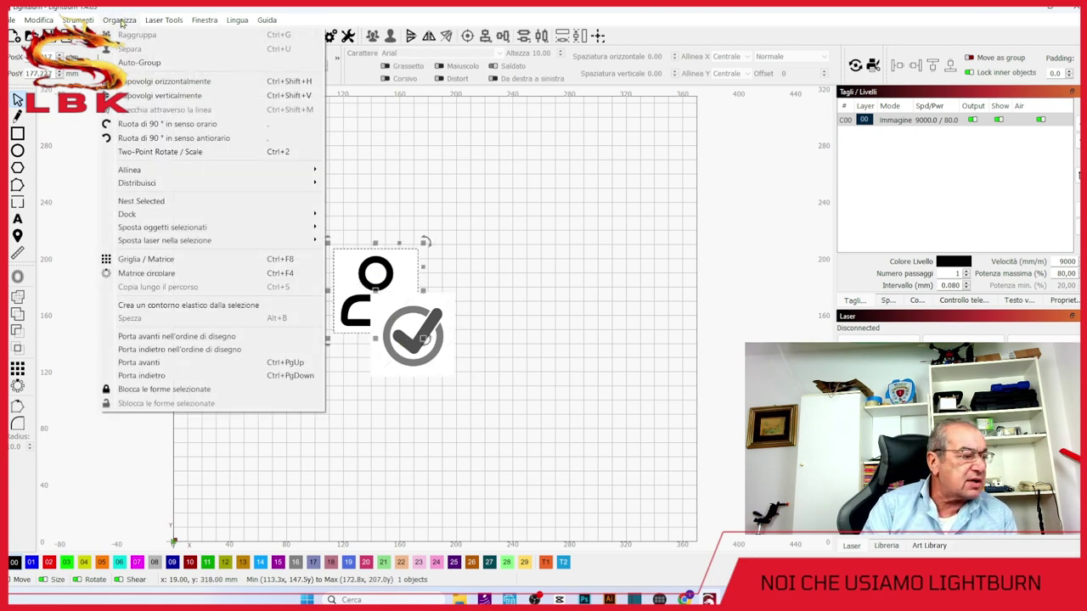
click(179, 336)
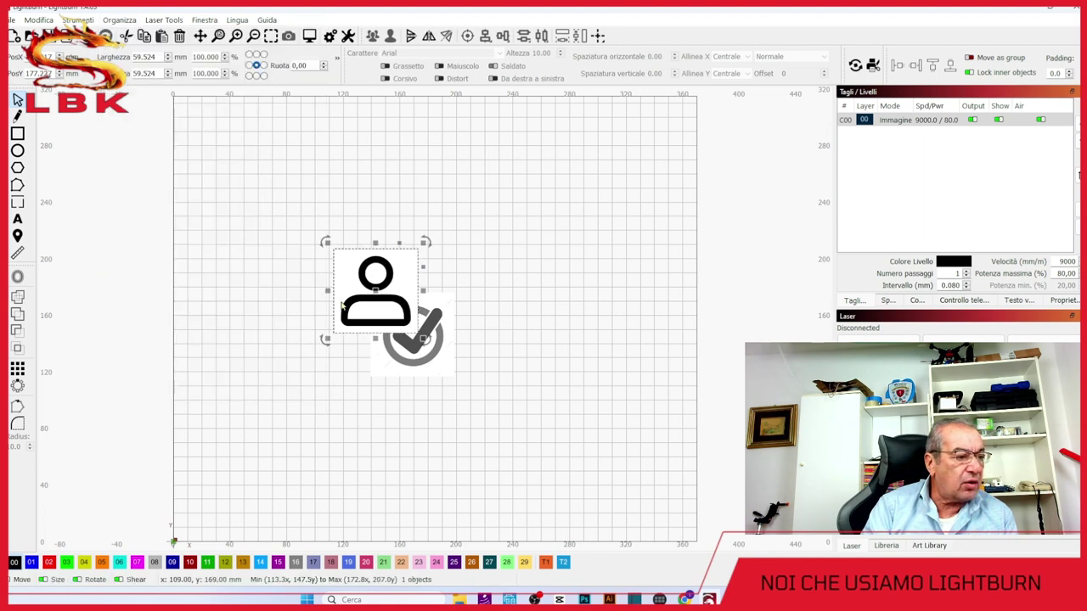
click(119, 20)
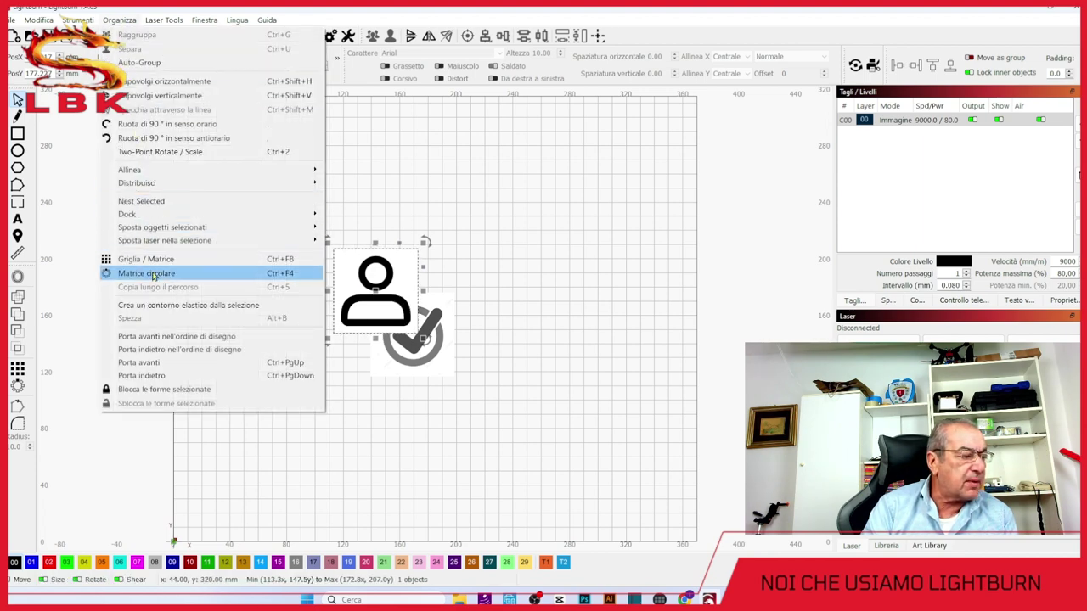
click(156, 349)
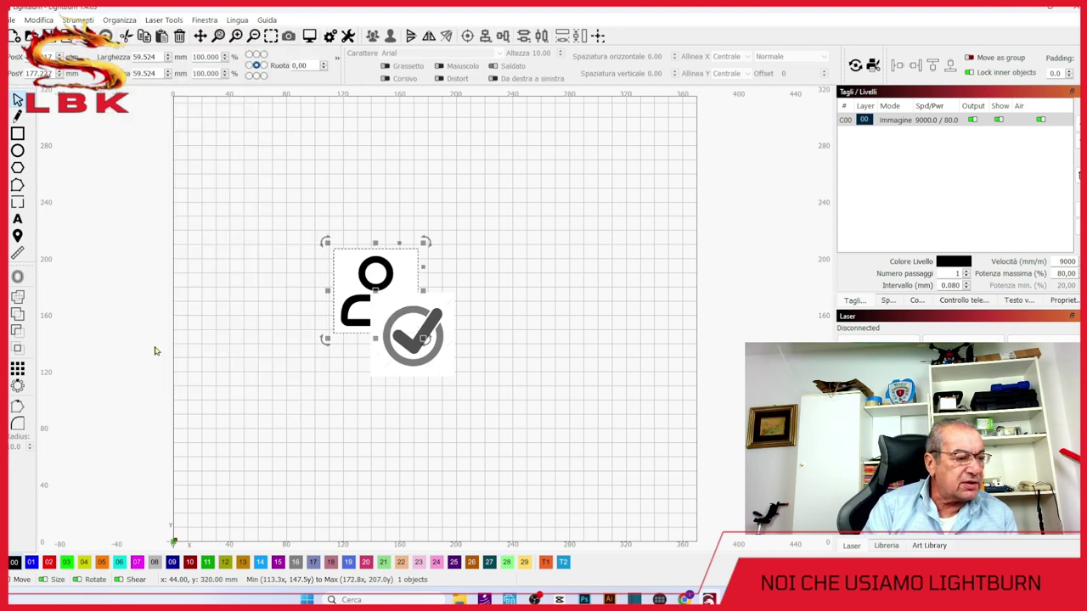
click(130, 22)
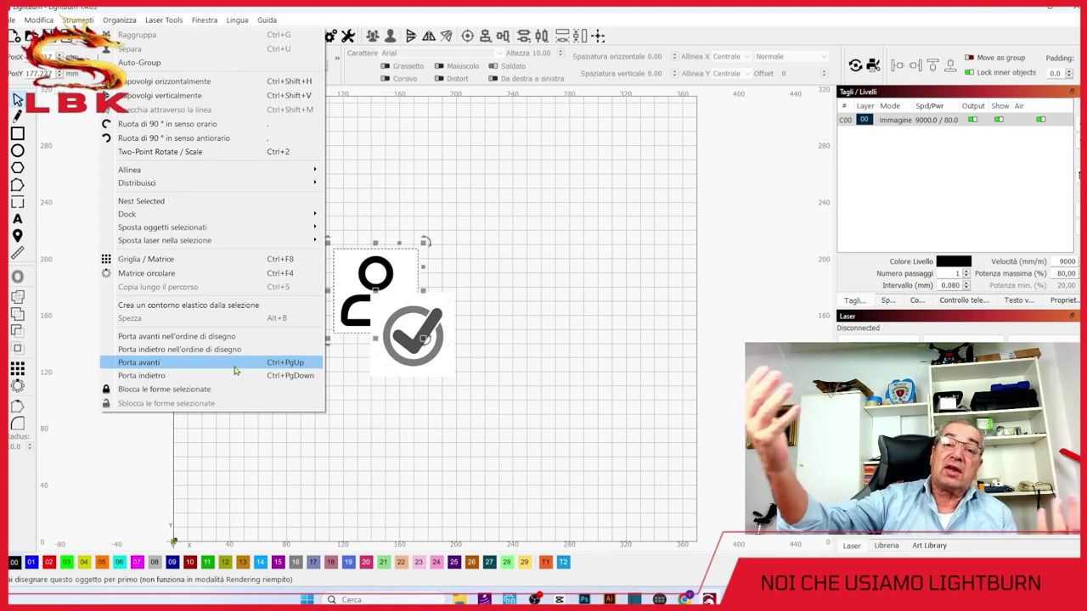
click(485, 182)
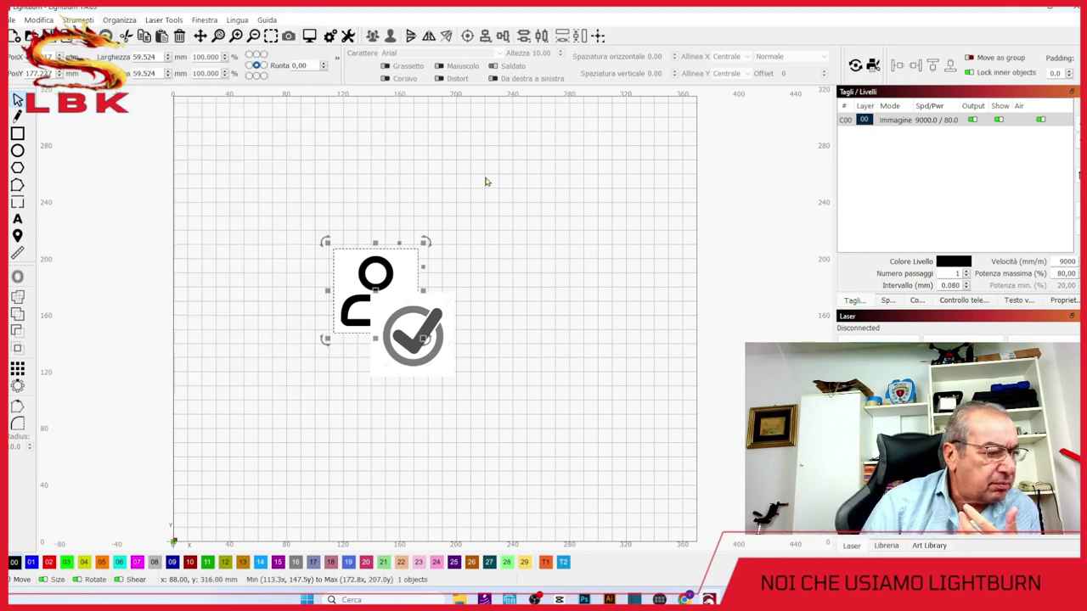
click(484, 181)
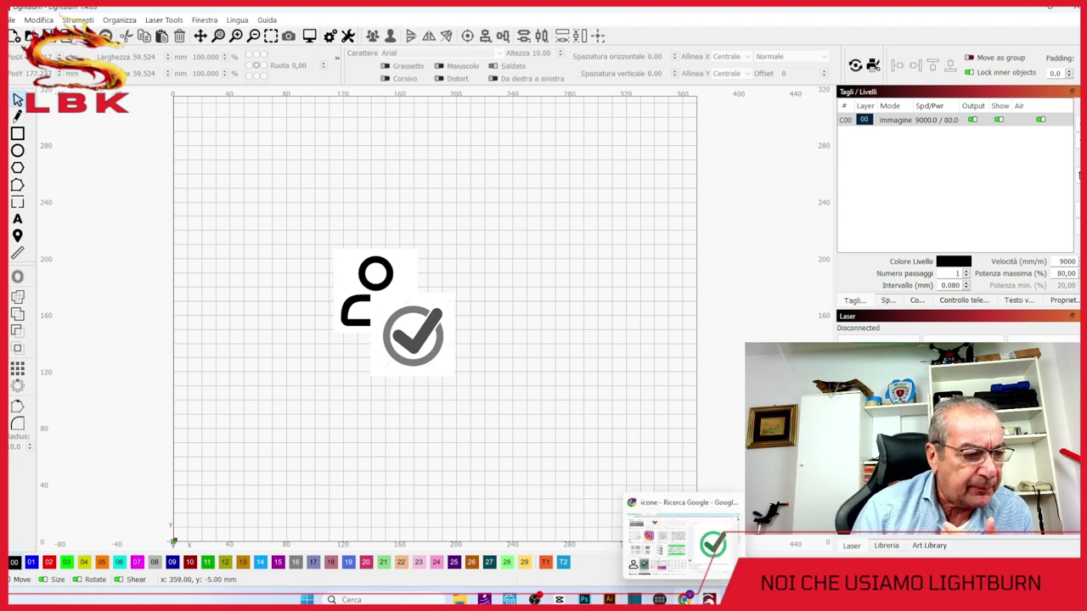
Switch to the Chrome image results for "icone" and copy the Instagram logo image
click(685, 599)
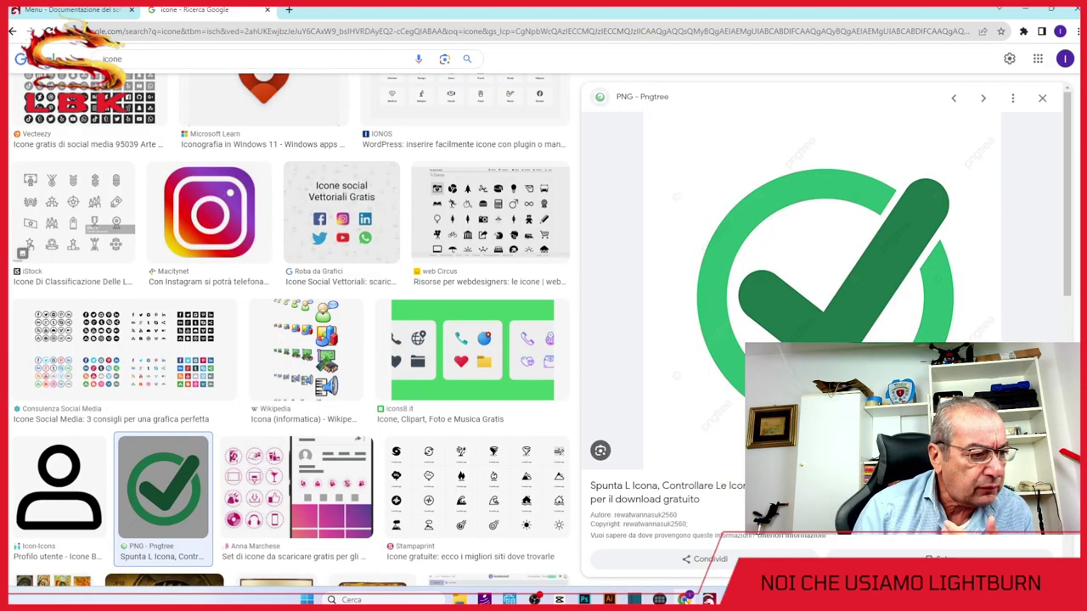
click(199, 244)
right_click(199, 244)
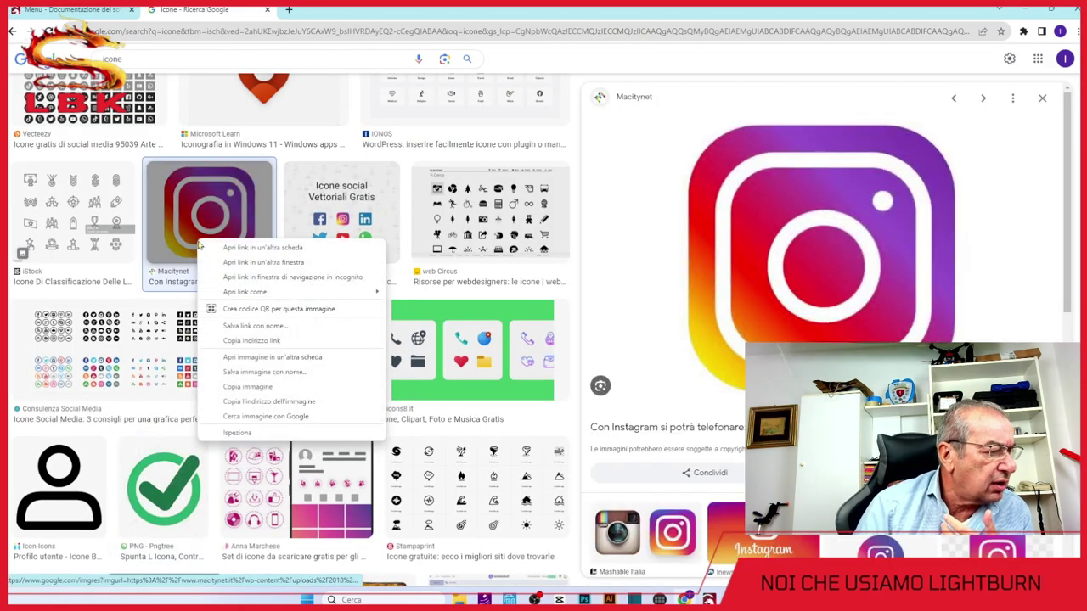
click(252, 387)
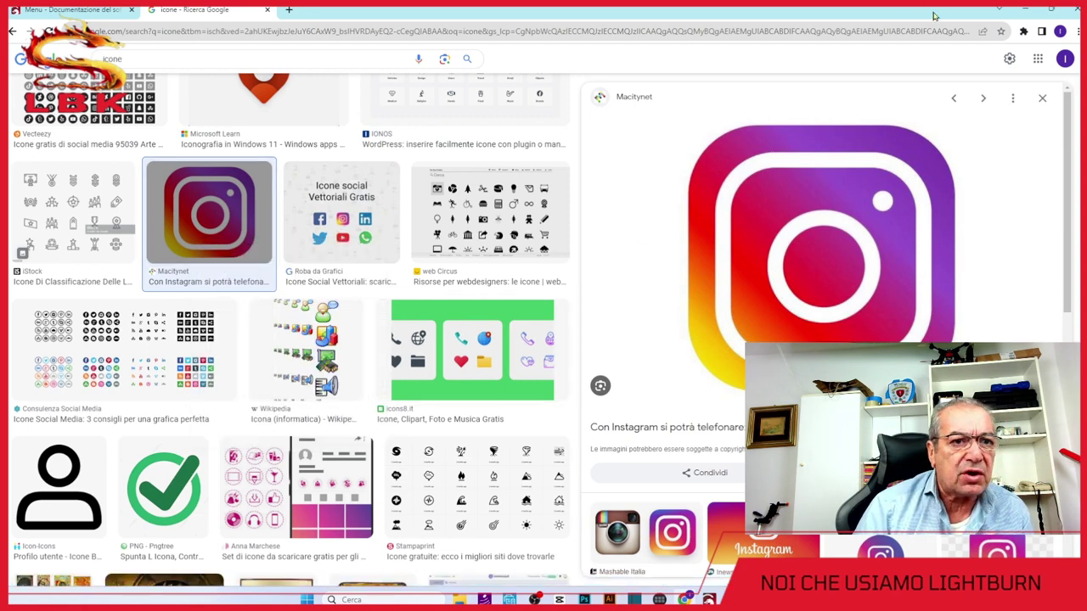
Paste the copied Instagram logo into LightBurn and place it over the check mark's lower right part, at about X 195, Y 130 mm
click(709, 600)
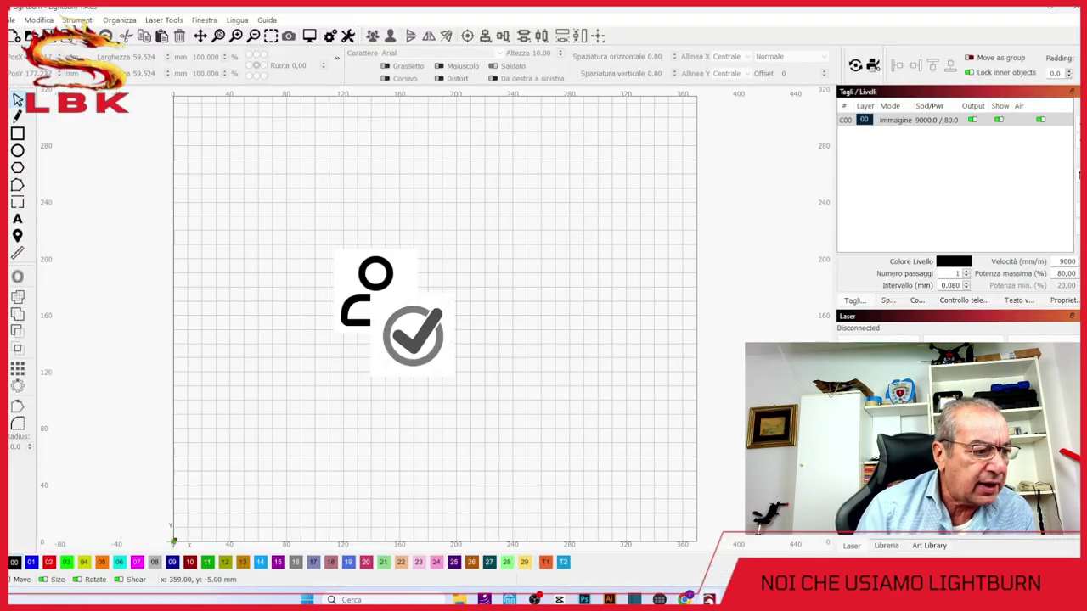
right_click(516, 259)
click(544, 295)
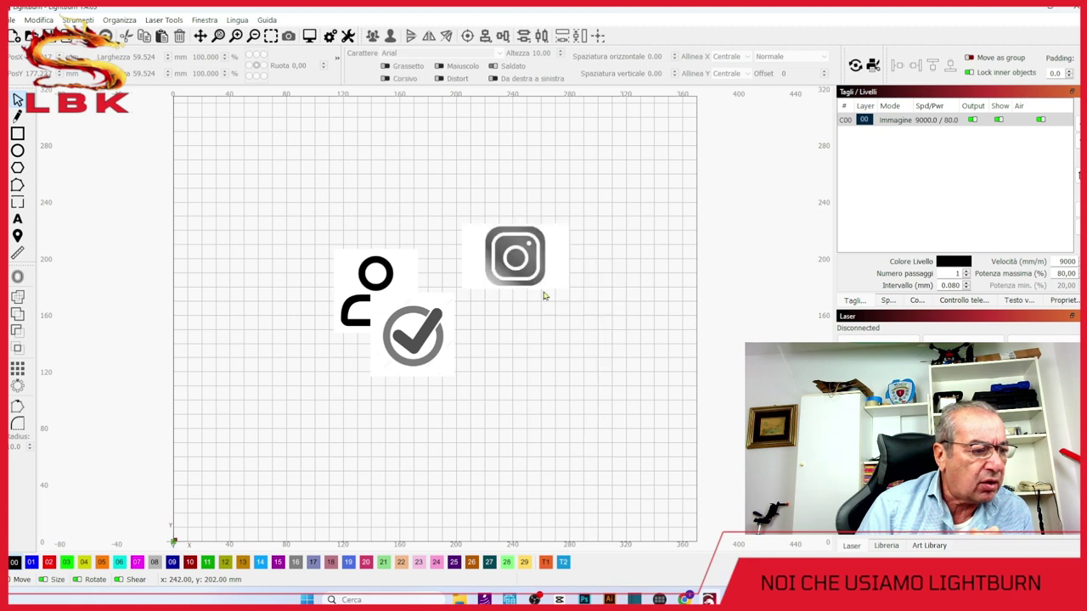
click(512, 261)
drag(512, 261, 448, 360)
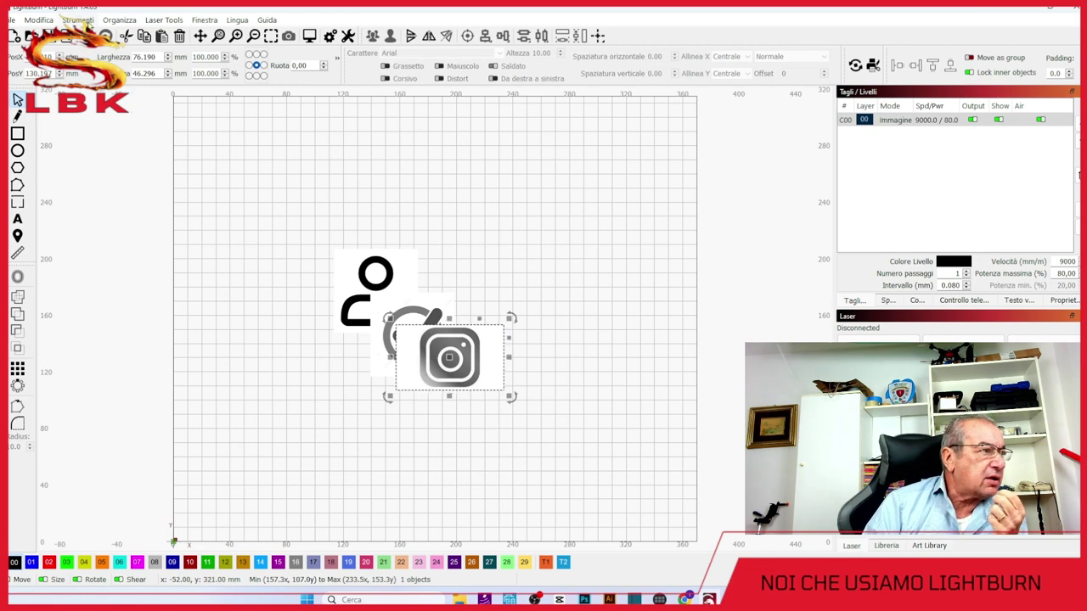
Send the Instagram image backward in the draw order and move it up to about X 187, Y 156 mm, overlapping both other images
click(117, 23)
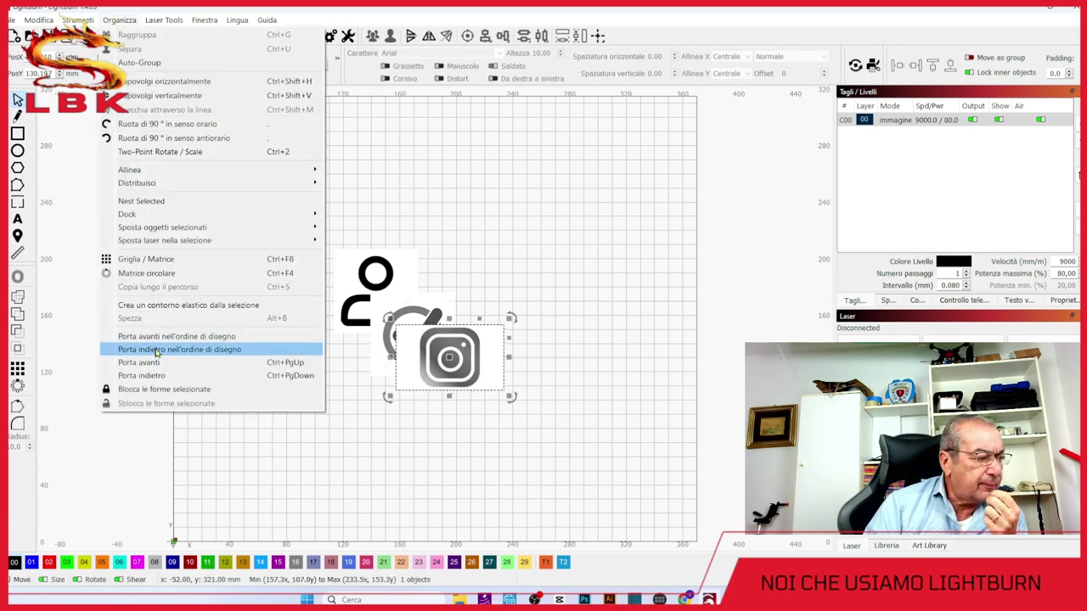
click(185, 353)
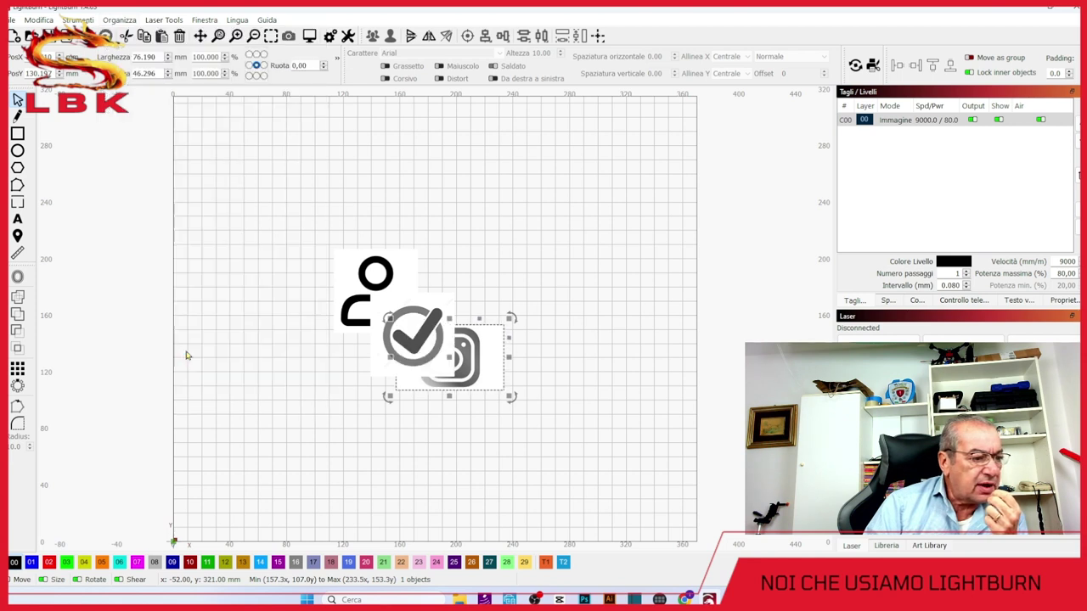
click(472, 341)
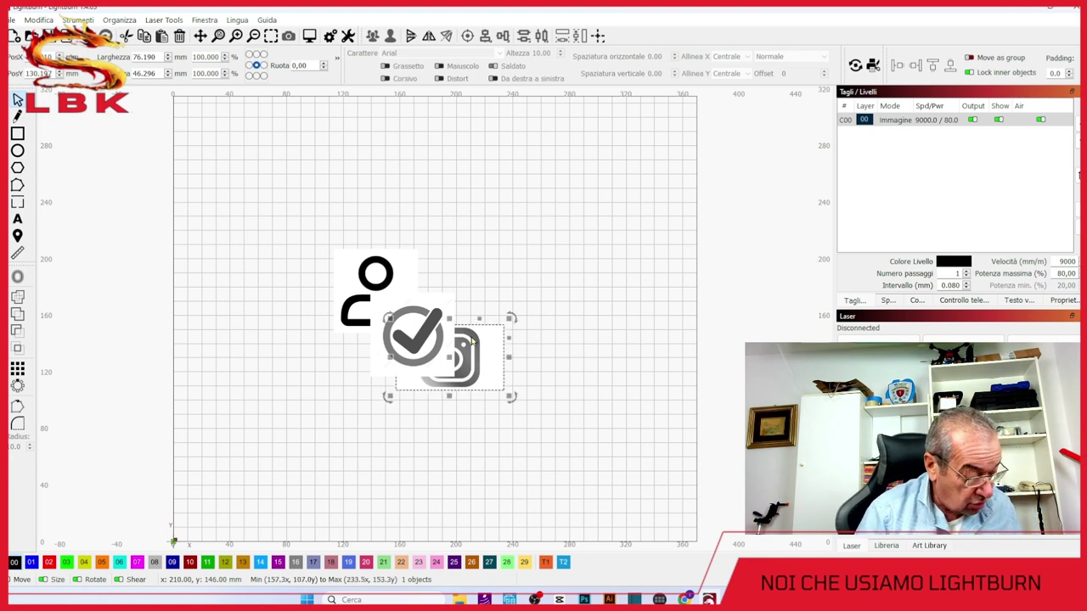
click(450, 338)
drag(472, 347, 464, 316)
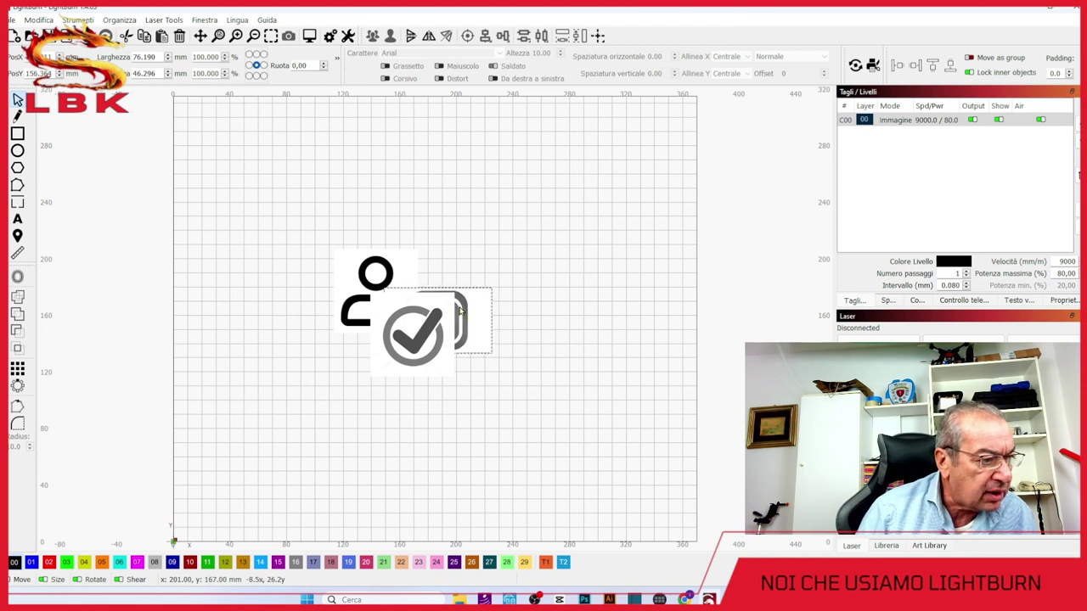
drag(460, 313, 460, 312)
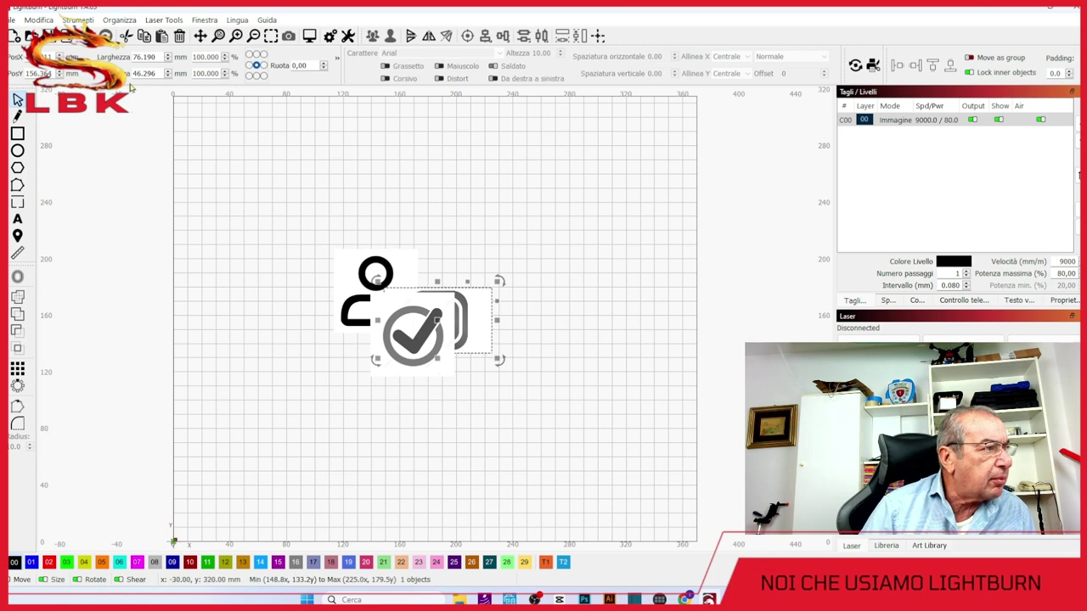
Bring the Instagram image forward one level in the draw order and finally send it behind all other images
click(111, 22)
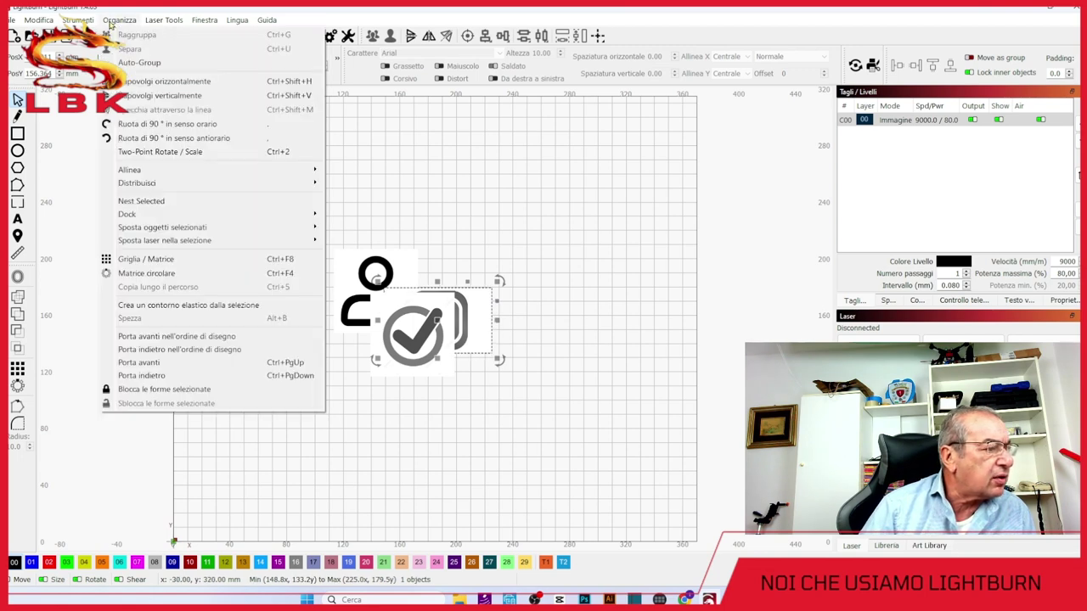
click(143, 338)
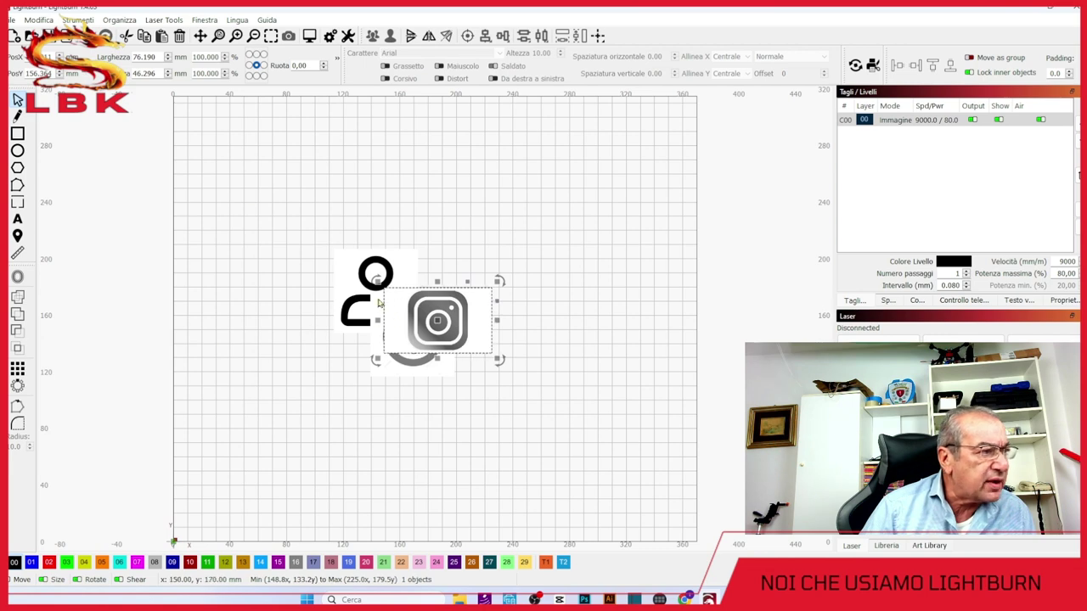
click(134, 22)
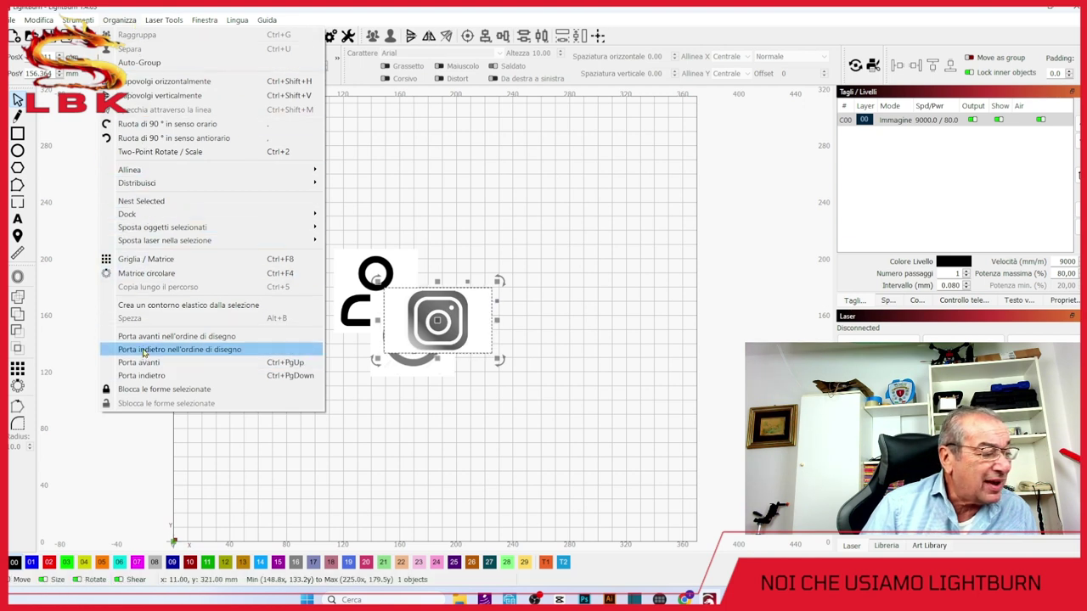
click(151, 375)
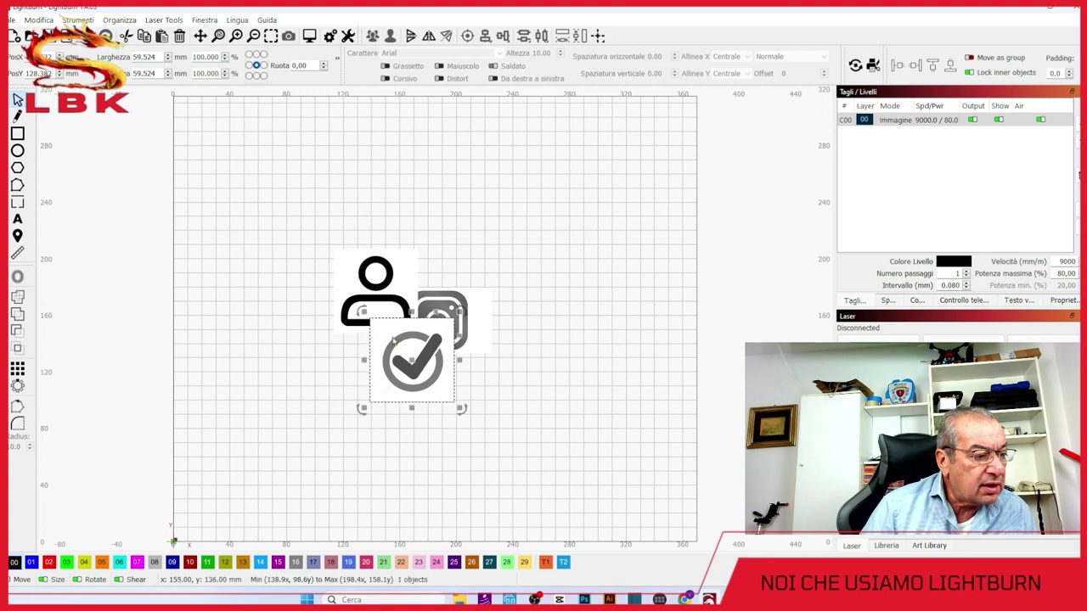
Shift the person image slightly to about X 142, Y 178 mm, still overlapping the other two images
click(366, 293)
drag(367, 293, 382, 297)
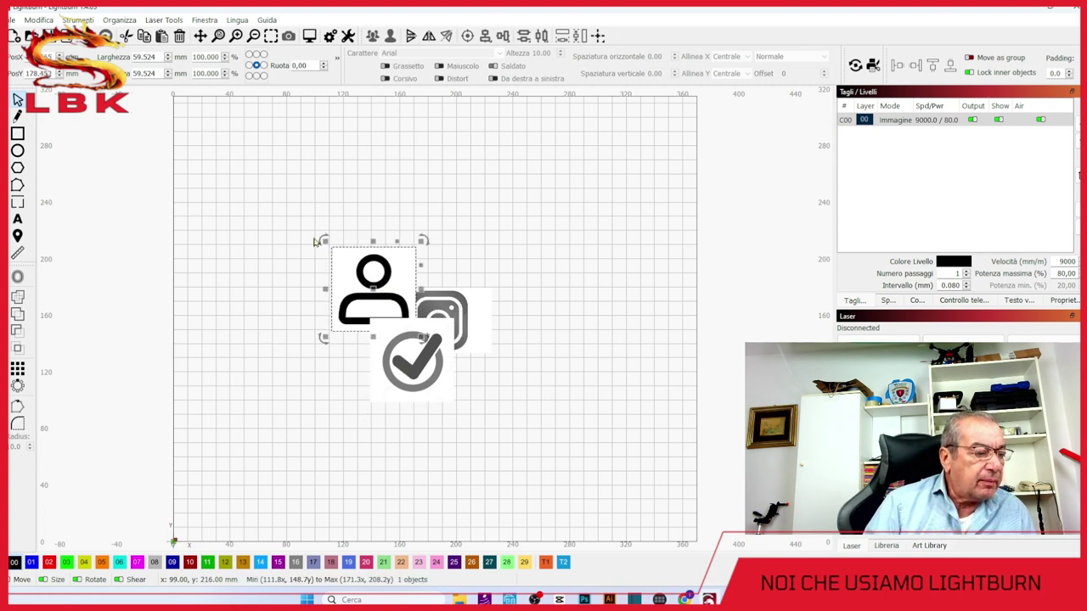